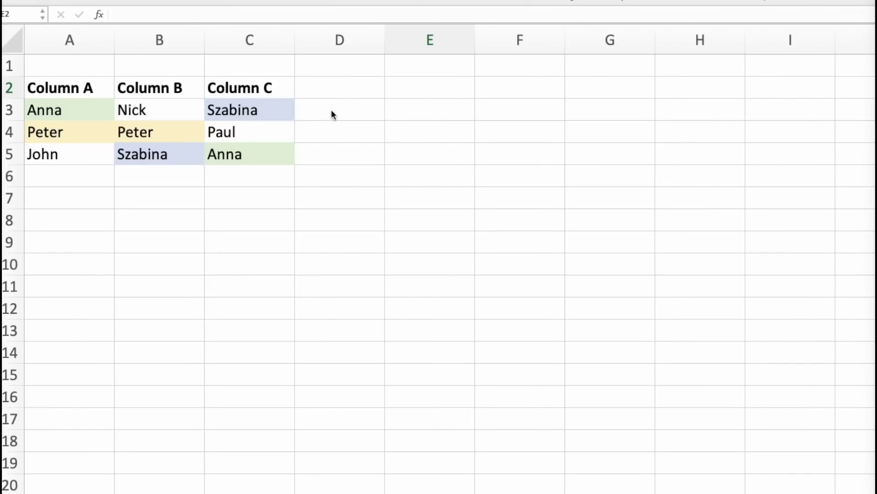
Enter =TOCOL(A3:C5) in E3 so all nine names spill down to E11.
left_click(411, 111)
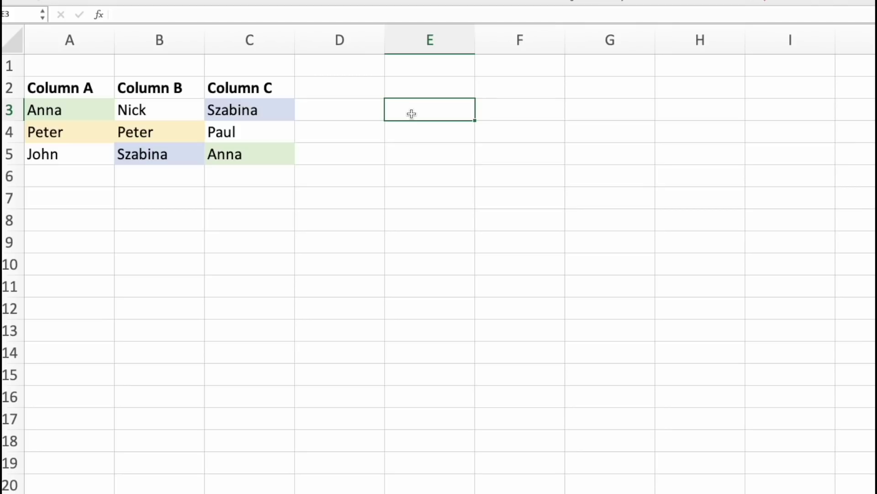
type("=to")
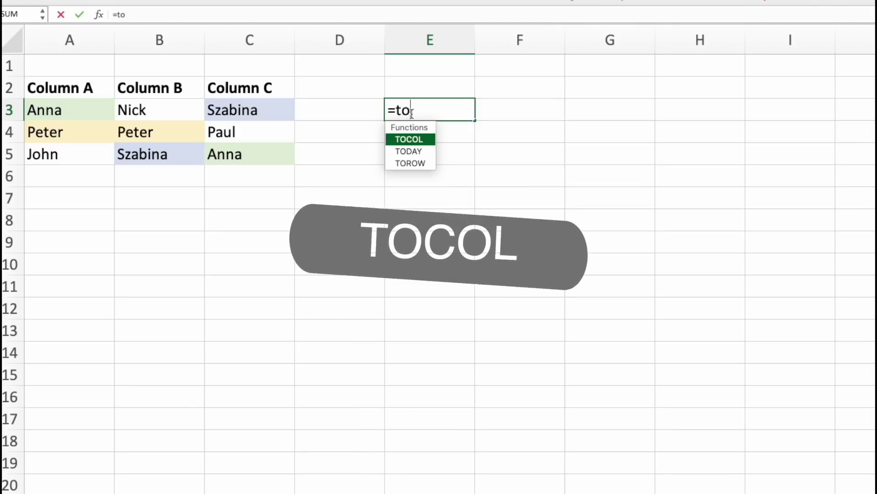
key("Tab")
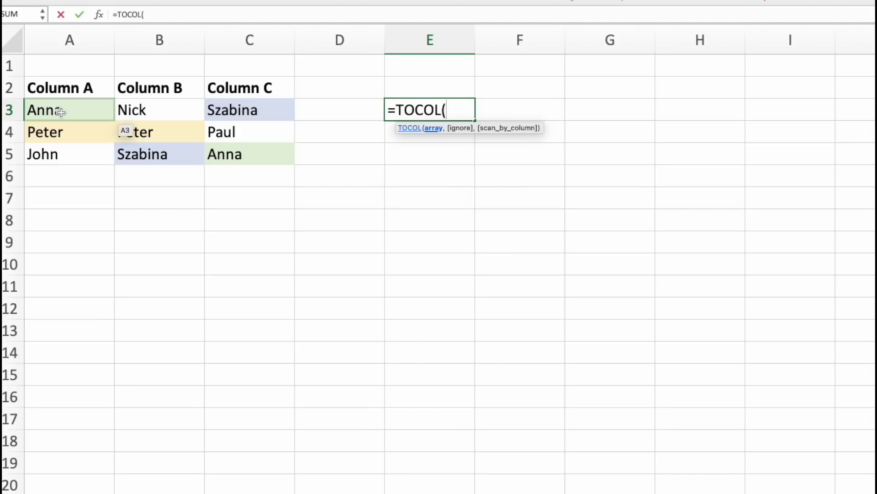
left_click_drag(60, 111, 247, 160)
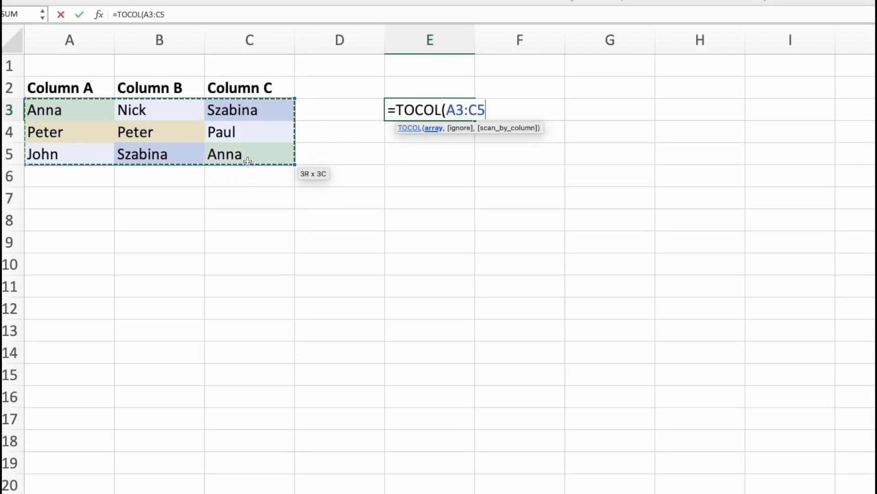
key("Return")
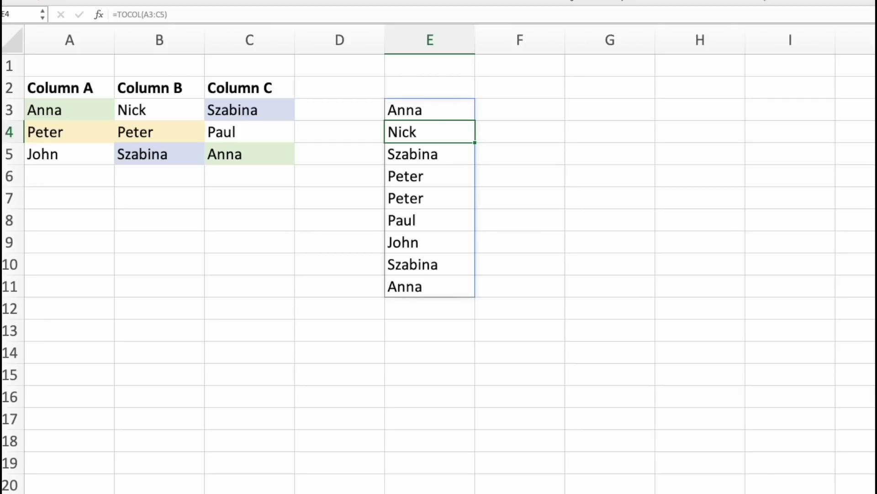
left_click(419, 105)
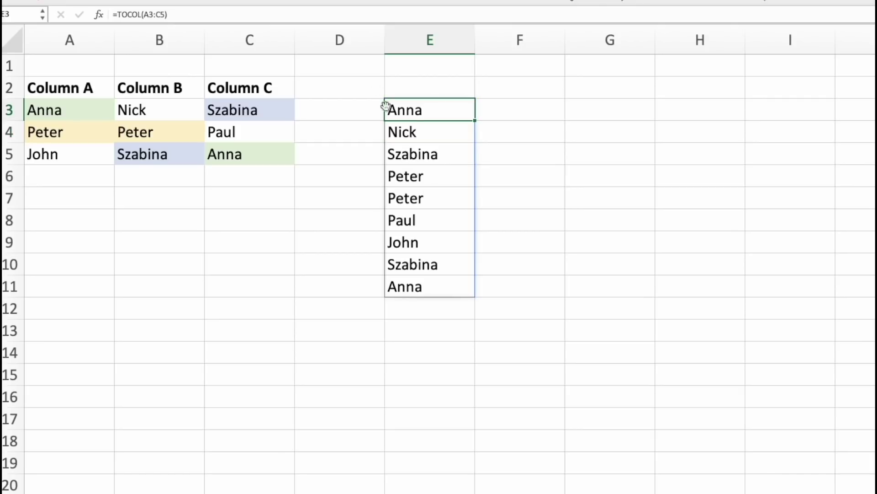
left_click(118, 16)
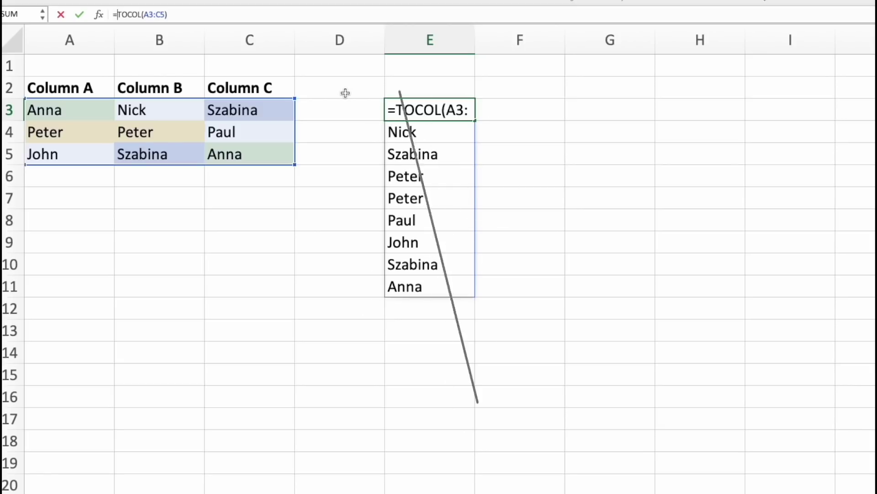
Change E3's formula to =UNIQUE(TOCOL(A3:C5)), leaving six distinct names in E3:E8.
type("uniqu")
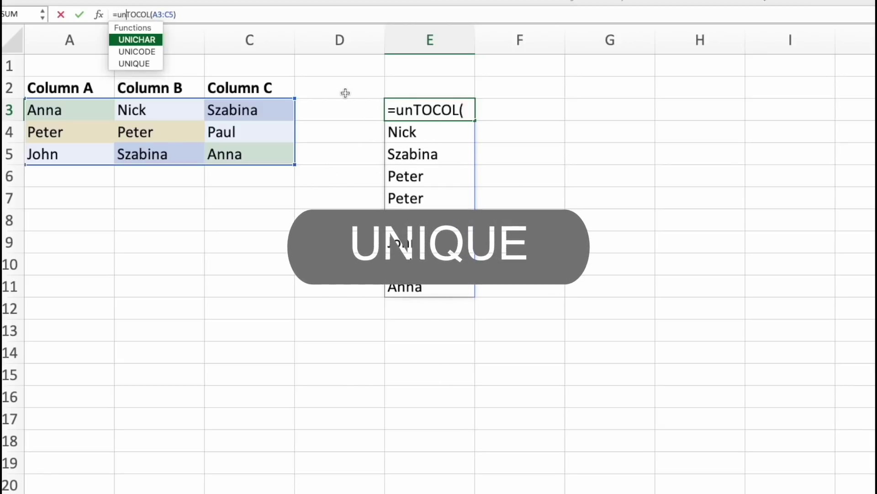
type("e")
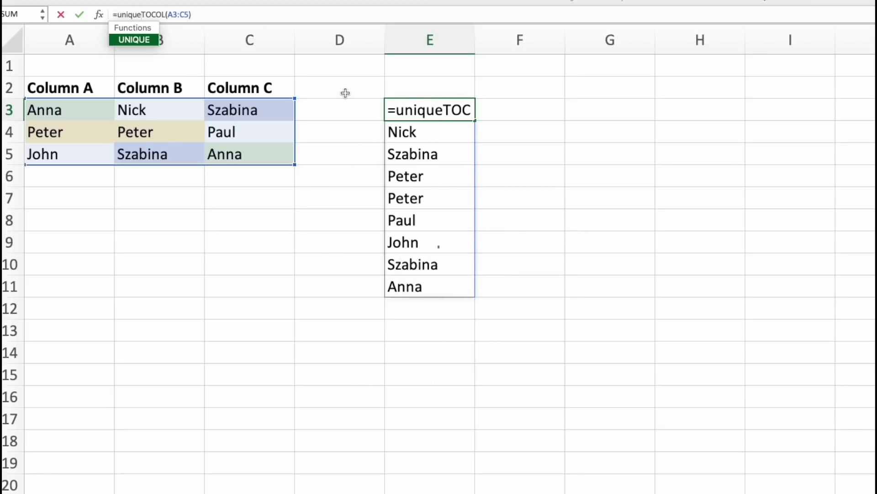
key("Tab")
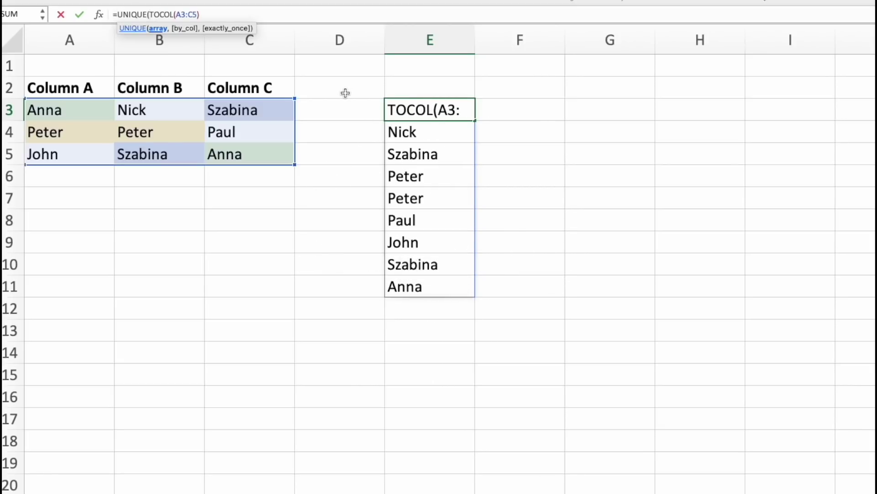
left_click(228, 12)
type(")")
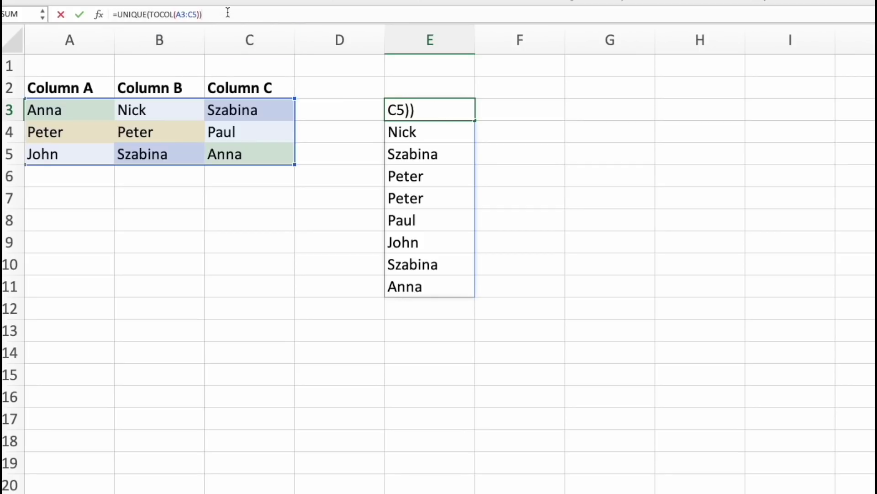
key("Return")
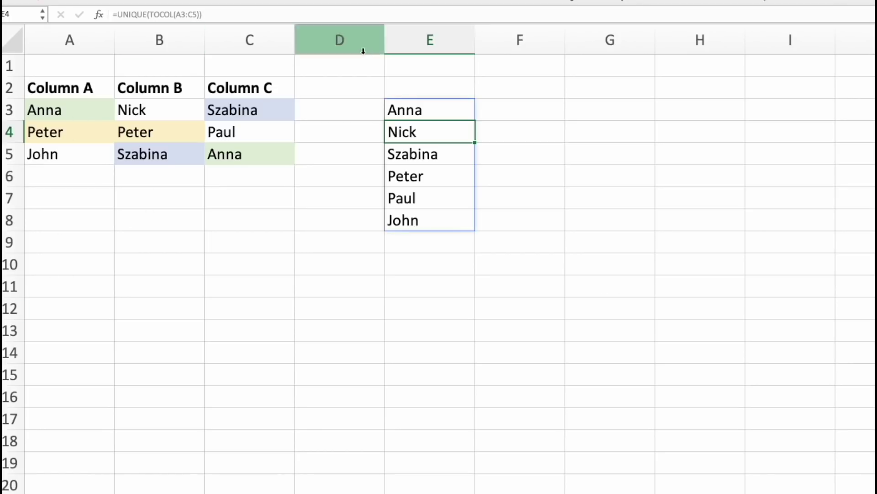
Enter =TOROW(A3:C5) in A11 so the nine names spill across row 11 to column I.
left_click(71, 288)
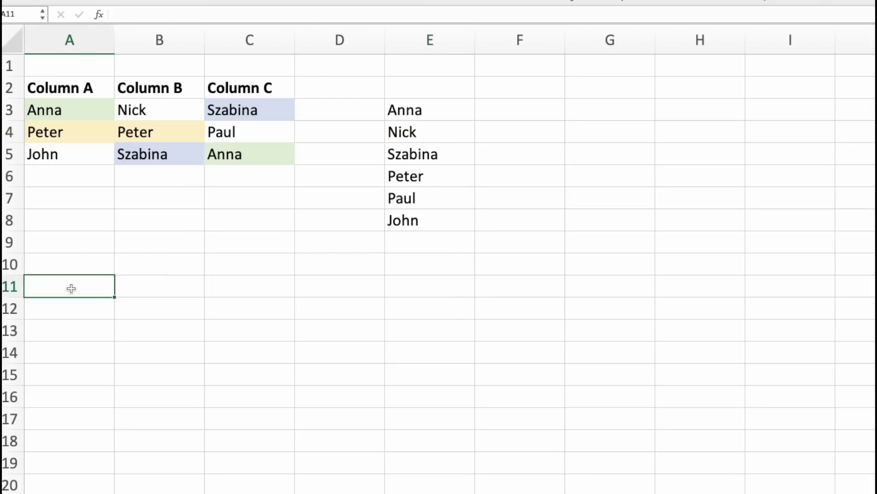
type("=toro")
key("Tab")
type("q")
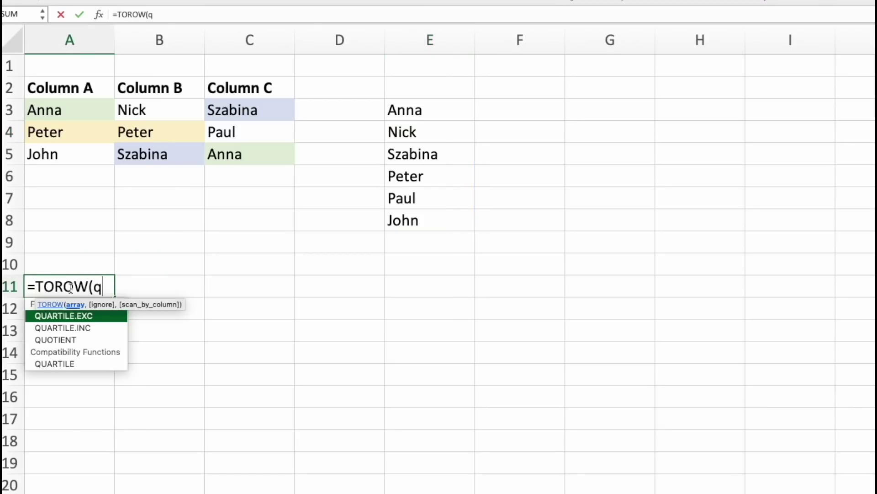
key("BackSpace")
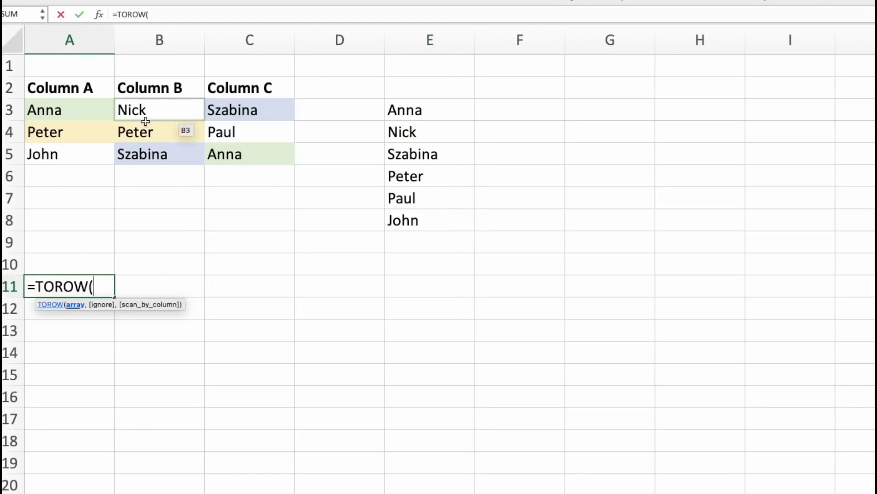
left_click_drag(81, 109, 285, 153)
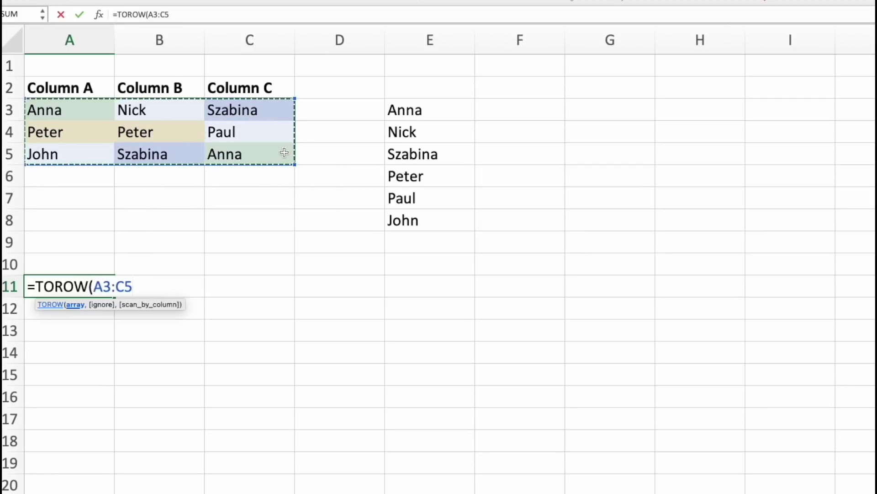
key("Return")
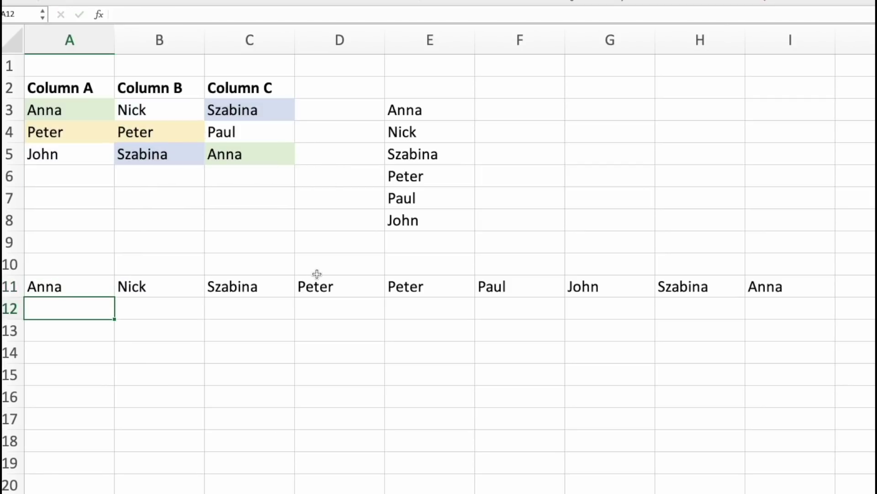
left_click(74, 286)
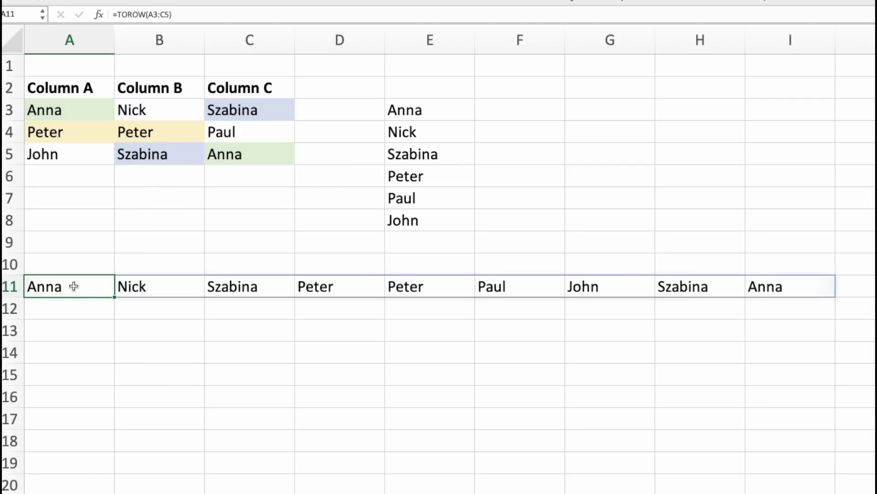
Change A11's formula to =UNIQUE(TOROW(A3:C5),TRUE) so each name appears once.
left_click(118, 15)
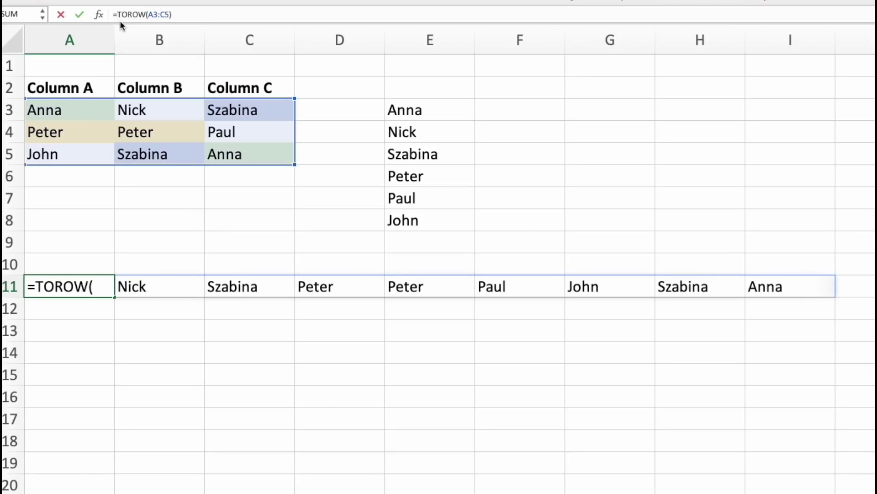
type("unique")
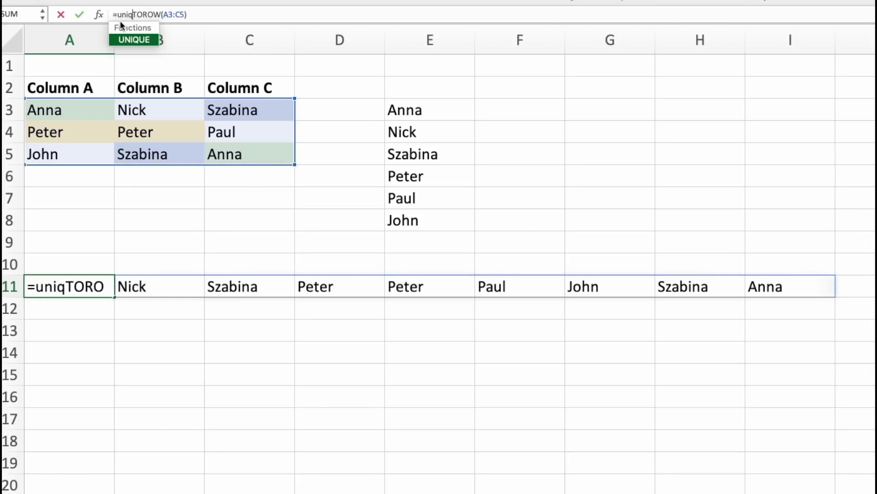
key("Tab")
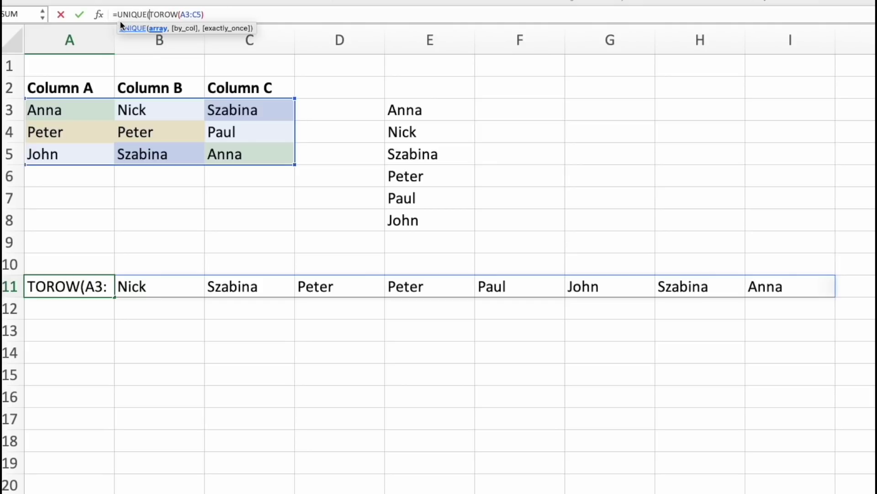
left_click(214, 13)
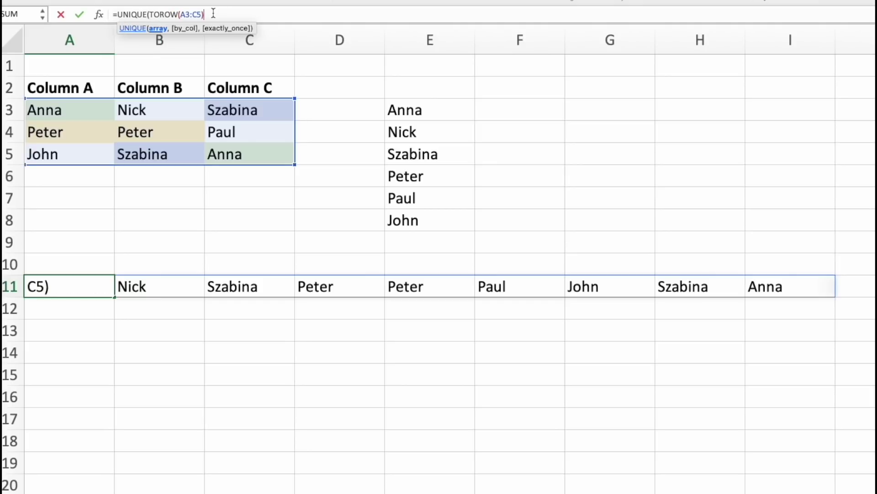
type(",")
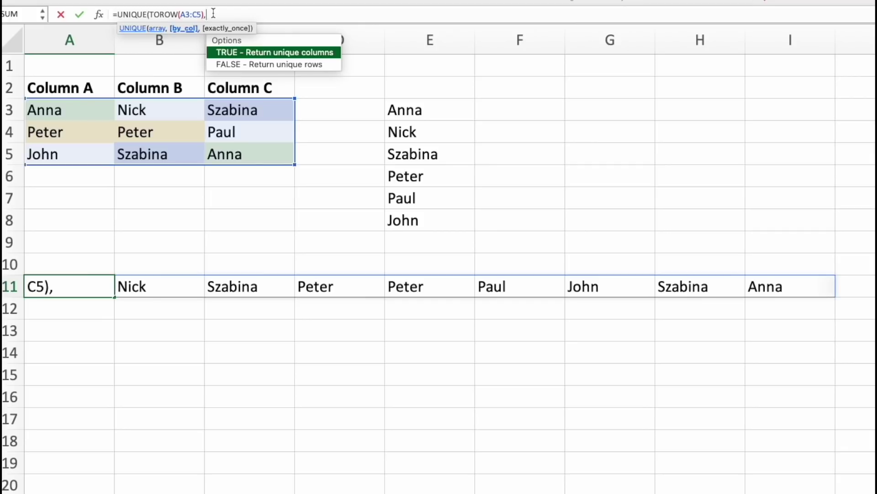
key("Tab")
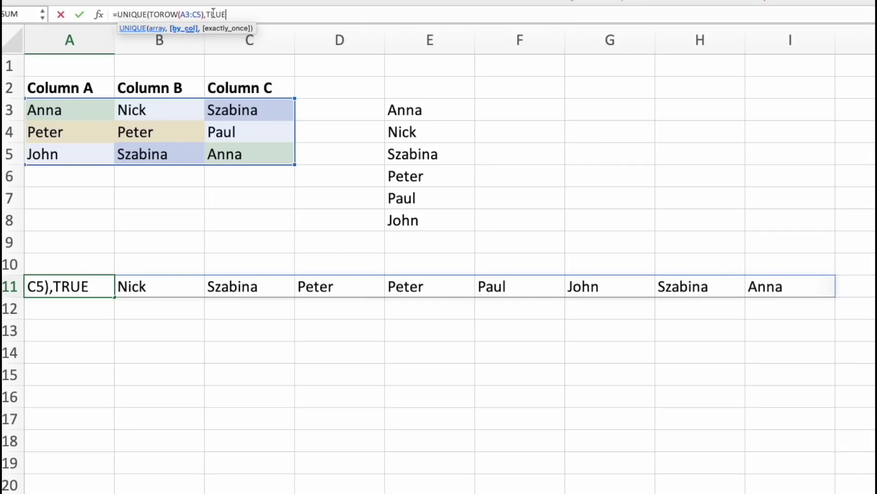
type(")")
key("Return")
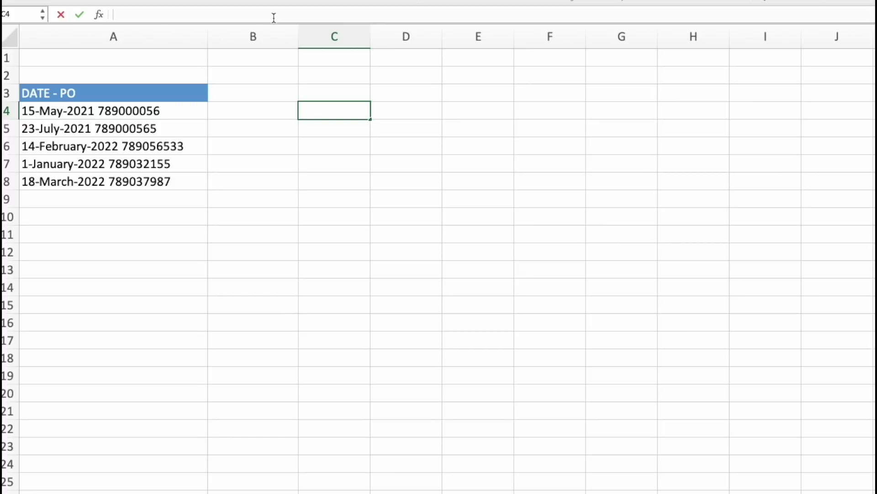
Enter =TEXTSPLIT(A4," ") in C4 and fill it down to row 8.
type("=textspl")
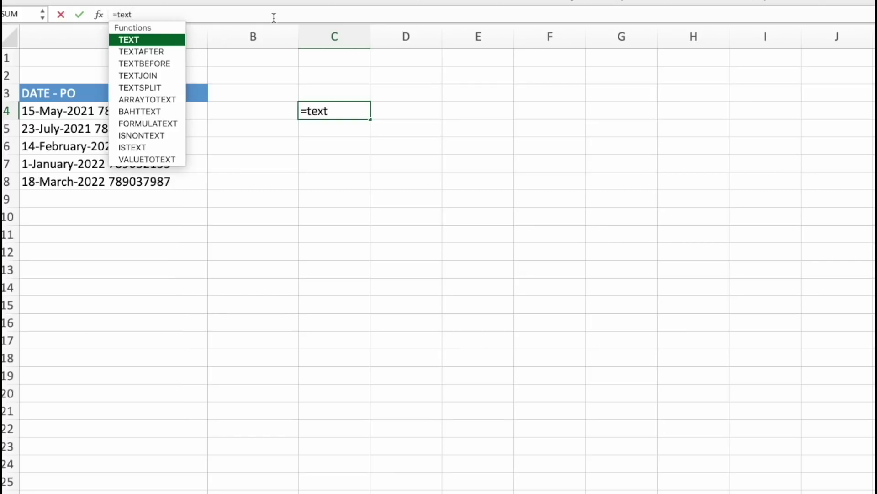
key("Tab")
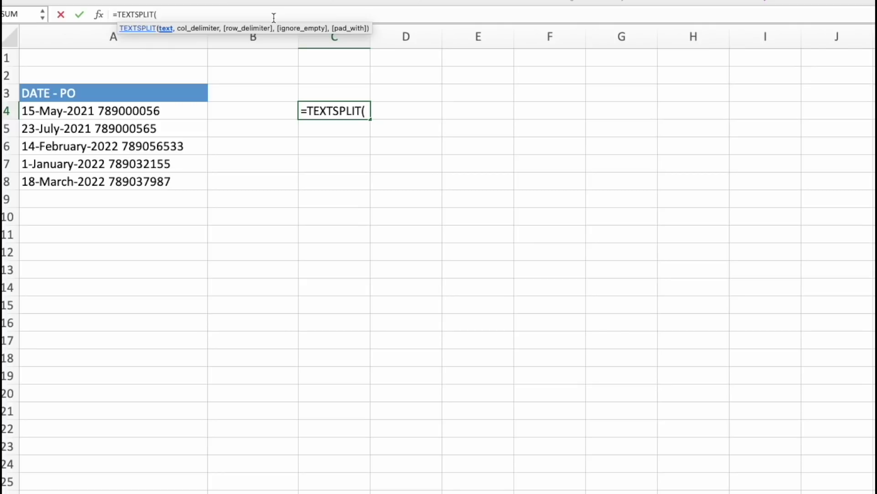
left_click(112, 112)
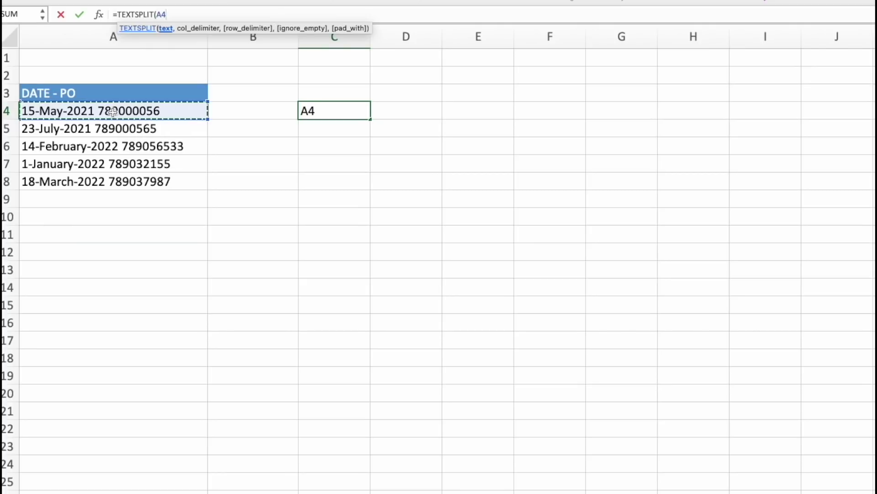
type(",")
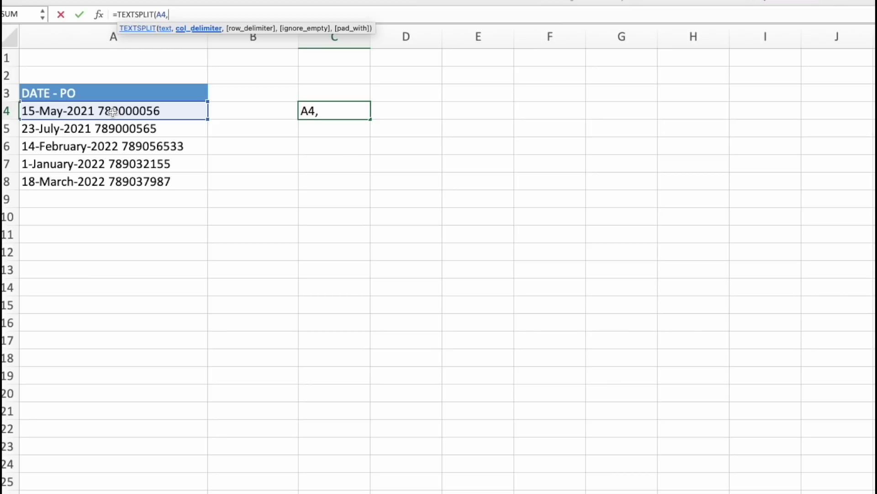
type("\" \")")
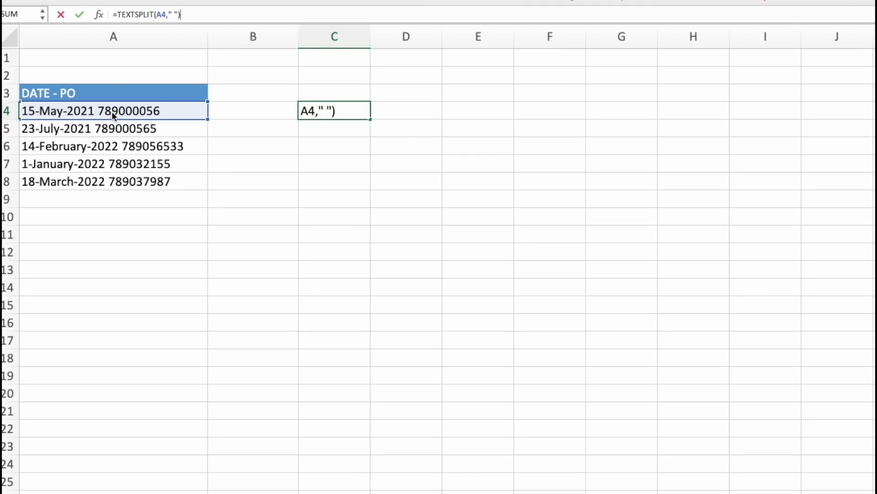
key("Return")
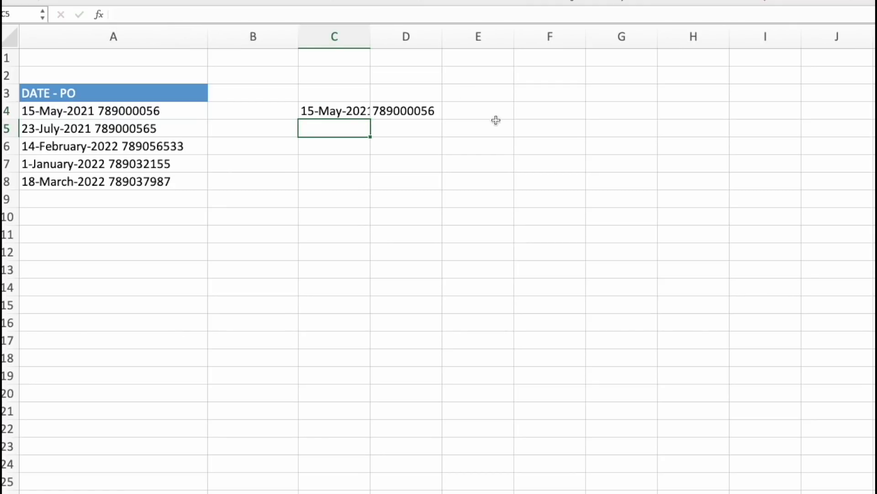
left_click(334, 110)
left_click_drag(370, 119, 364, 187)
Enter =TEXTBEFORE(A4," ") in E4 to extract the date.
left_click(344, 229)
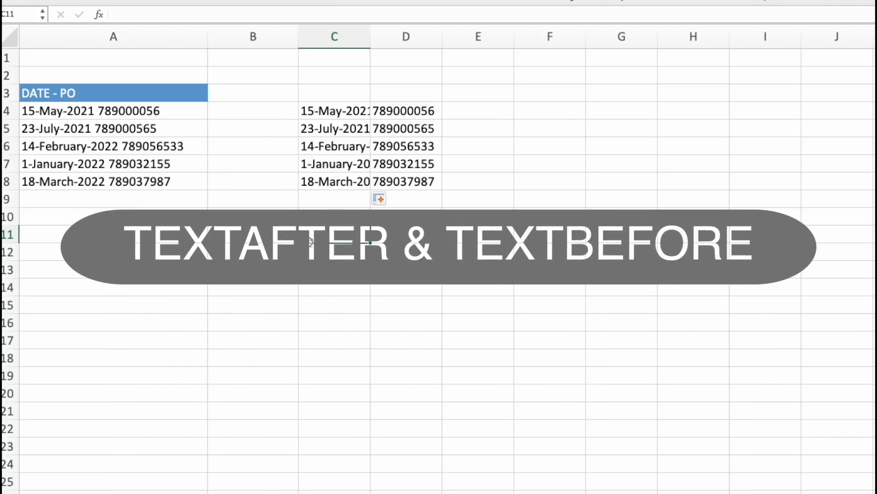
left_click(476, 110)
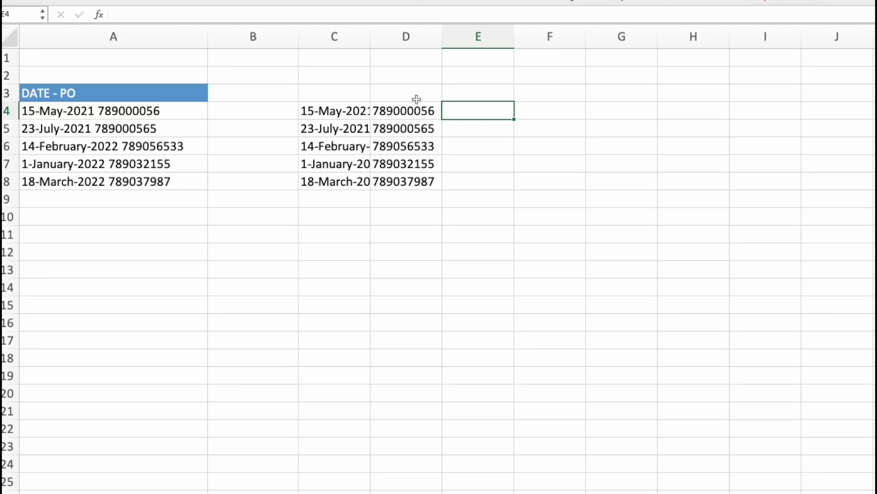
type("=te")
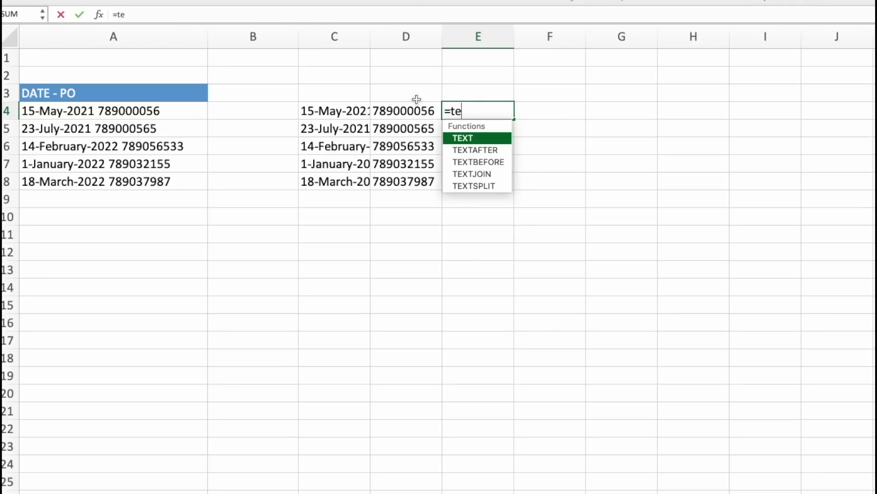
type("xtbefor")
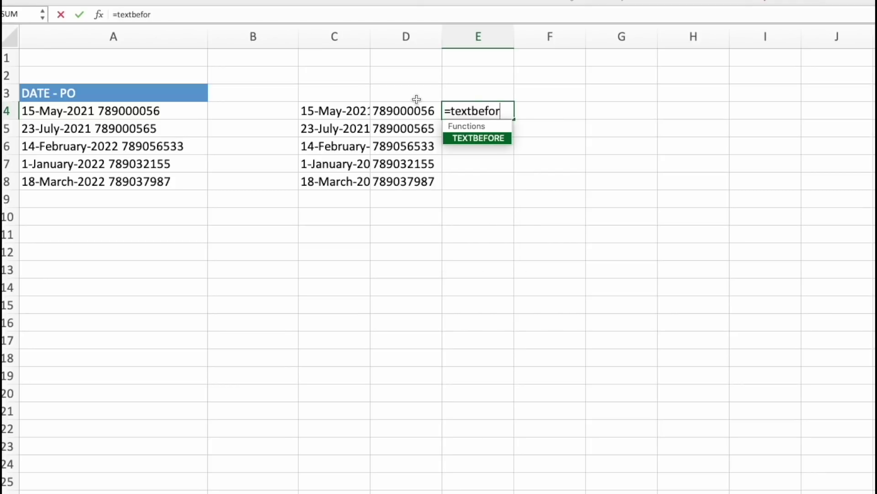
key("Tab")
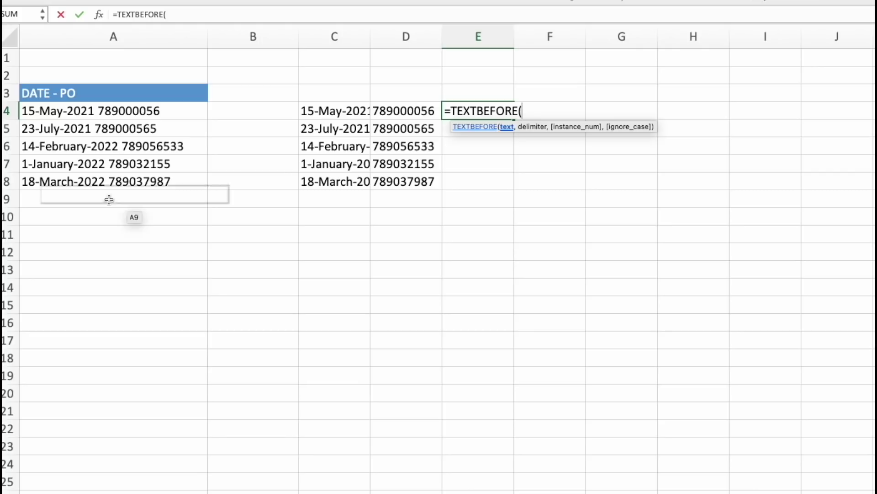
left_click(90, 114)
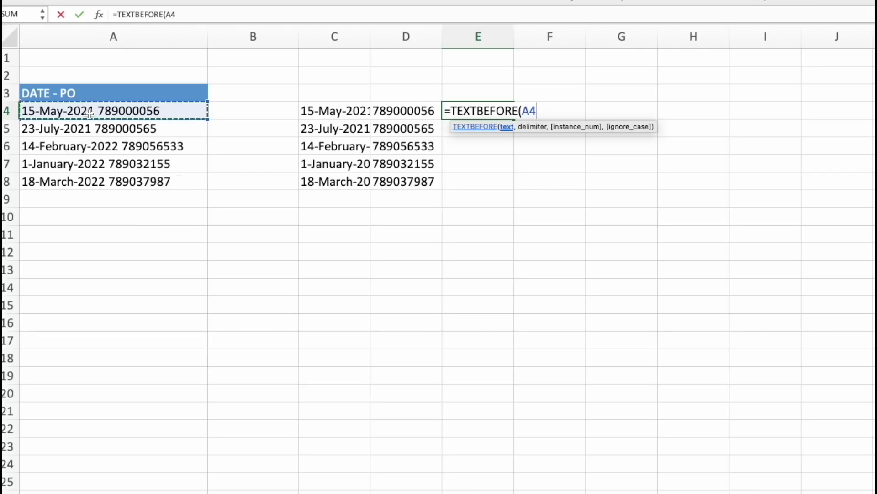
type(",")
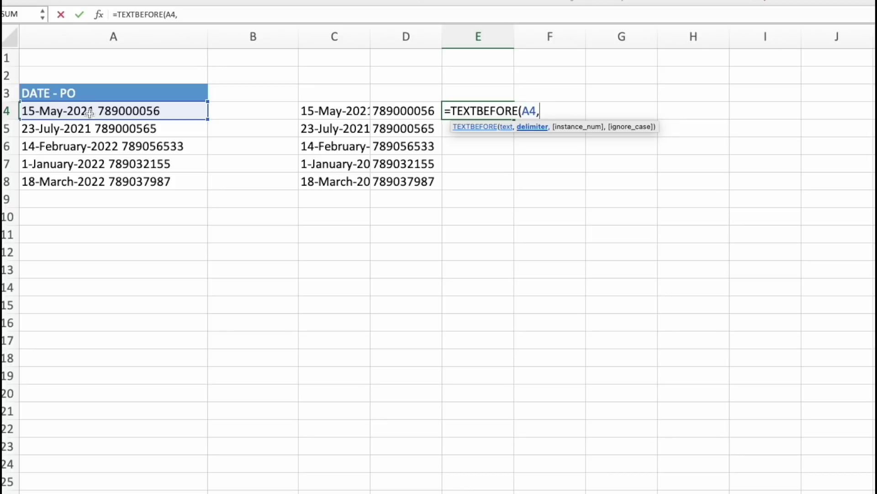
type("\" \")")
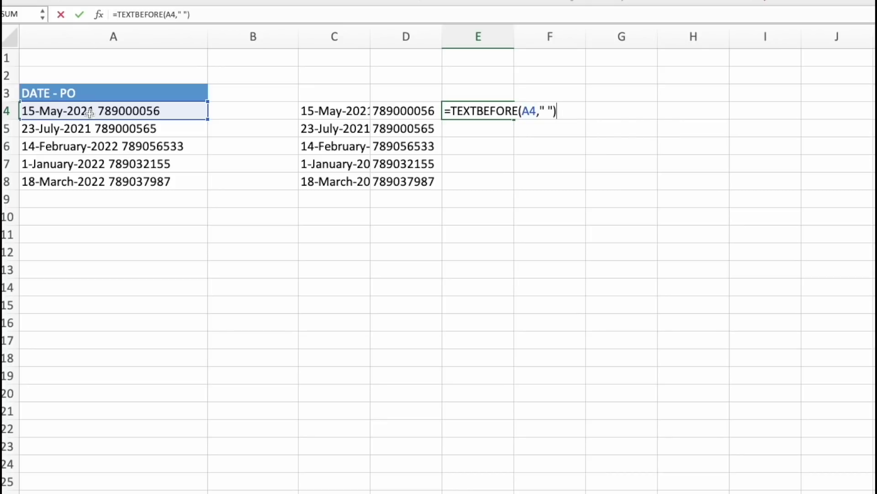
key("Return")
Fill the E4 formula down to E8 and autofit column E's width.
left_click(460, 110)
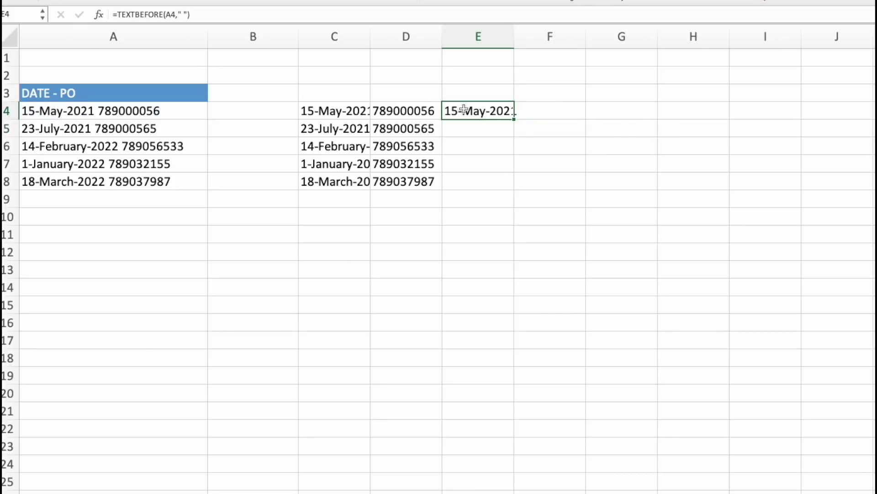
double_click(522, 122)
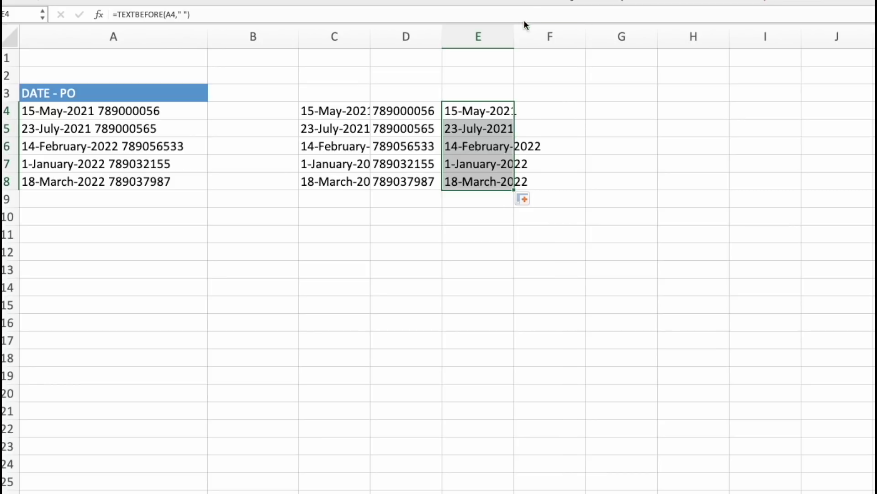
double_click(517, 35)
Enter =TEXTAFTER(A4," ") in F4 to return the PO number 789000056.
left_click(562, 214)
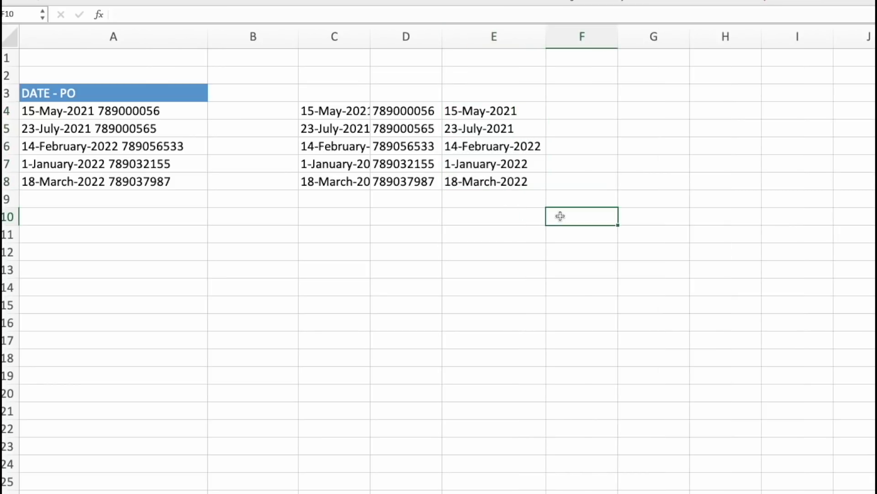
left_click(600, 111)
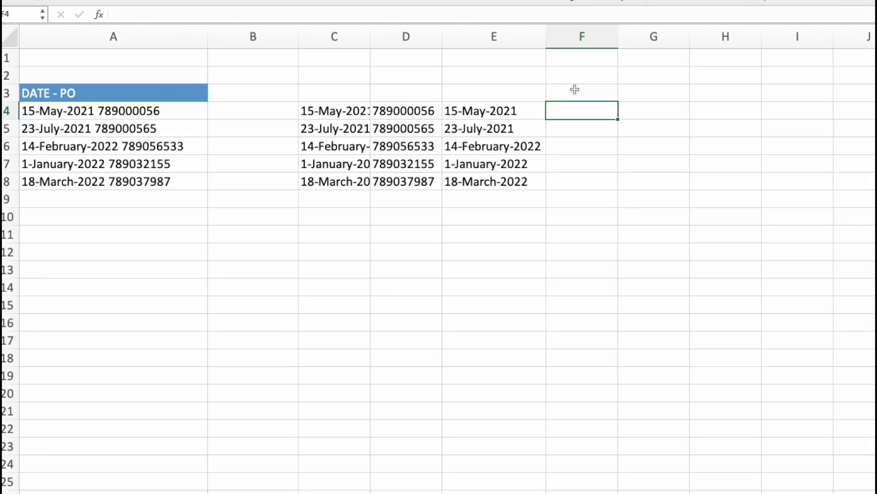
left_click(528, 18)
type("=text")
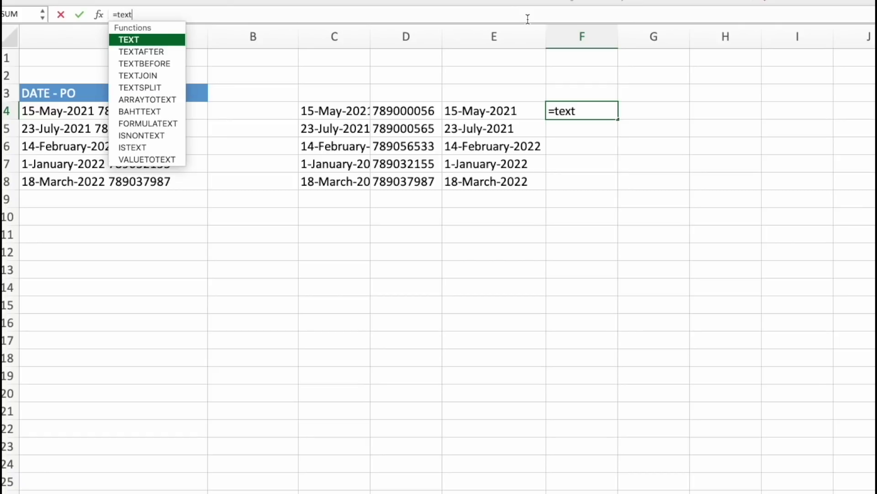
key("Down")
key("Tab")
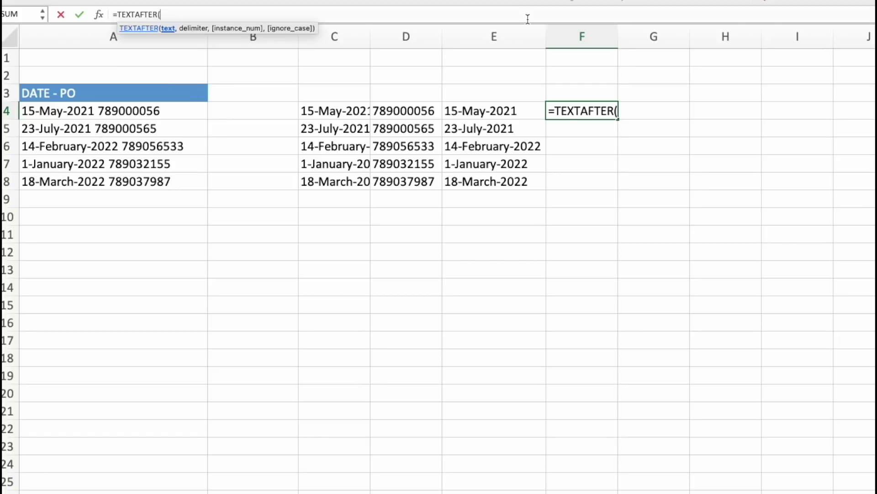
left_click(66, 111)
type(",")
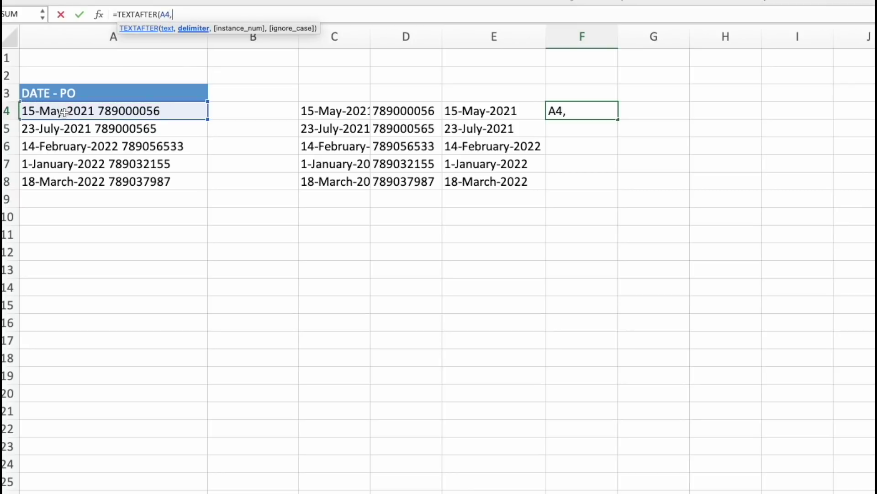
type("\" \")")
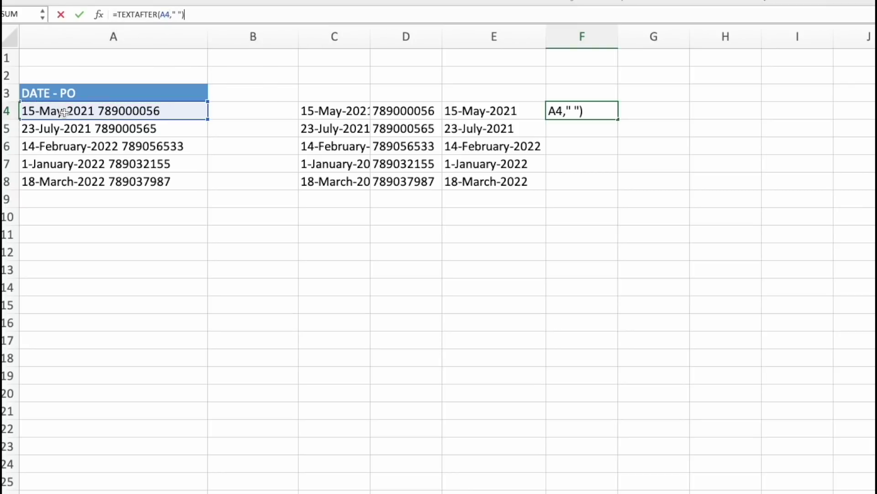
key("Return")
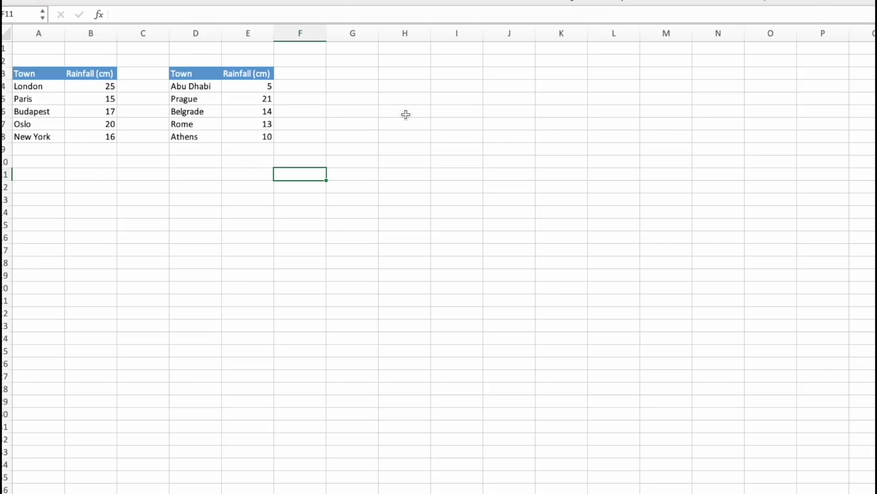
Enter =VSTACK(A4:B8,D4:E8) in H4, stacking all ten towns and rainfall into H4:I13.
left_click(392, 77)
left_click(386, 87)
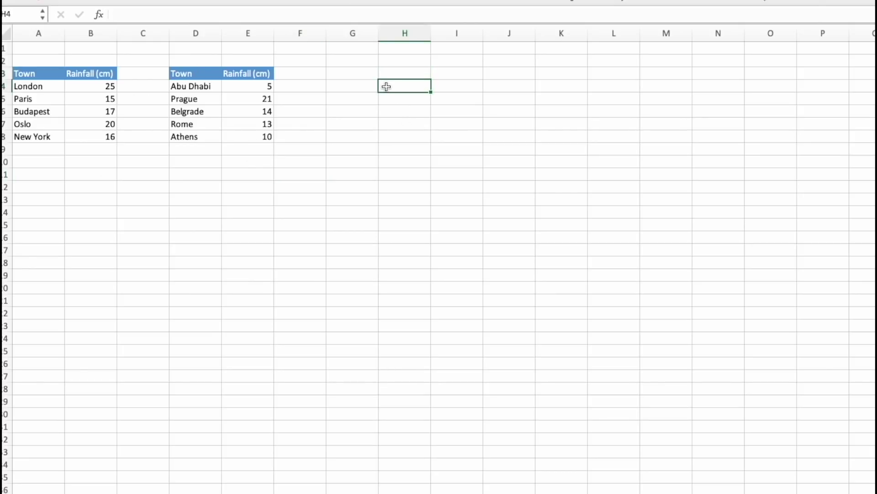
left_click(386, 78)
left_click(395, 82)
left_click(366, 16)
type("=vst")
key("Tab")
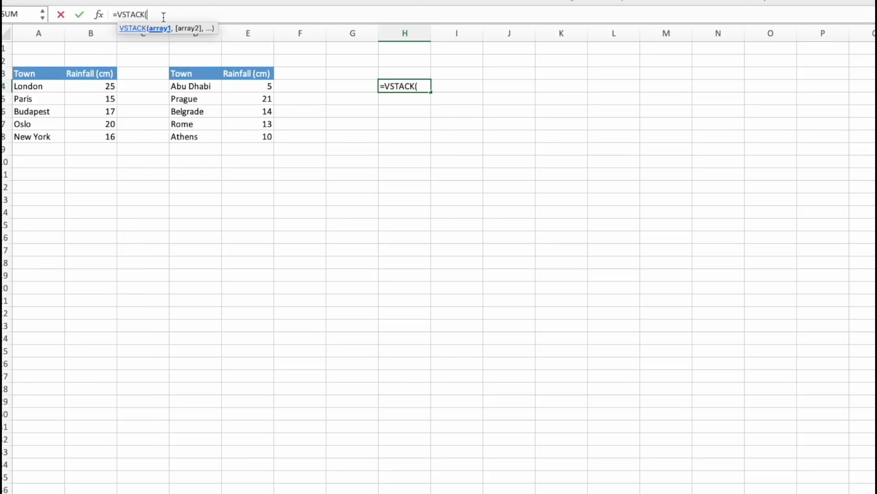
left_click_drag(29, 86, 97, 134)
type(",")
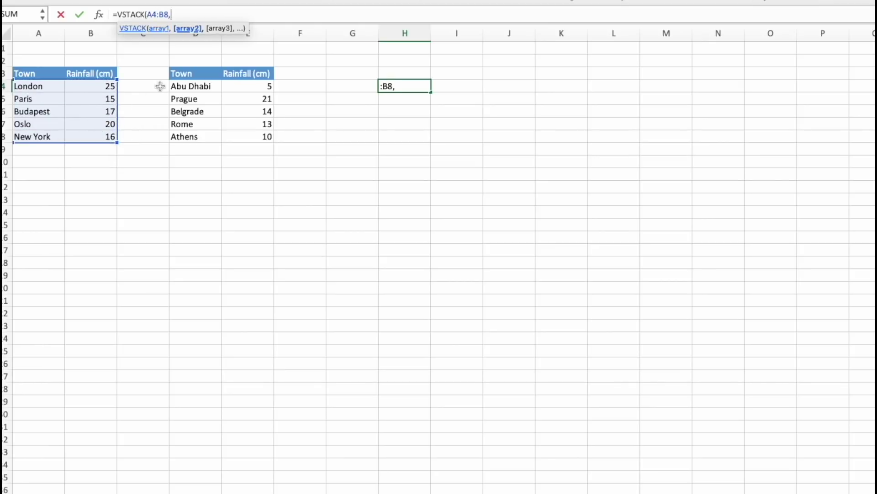
left_click_drag(191, 88, 248, 132)
key("Return")
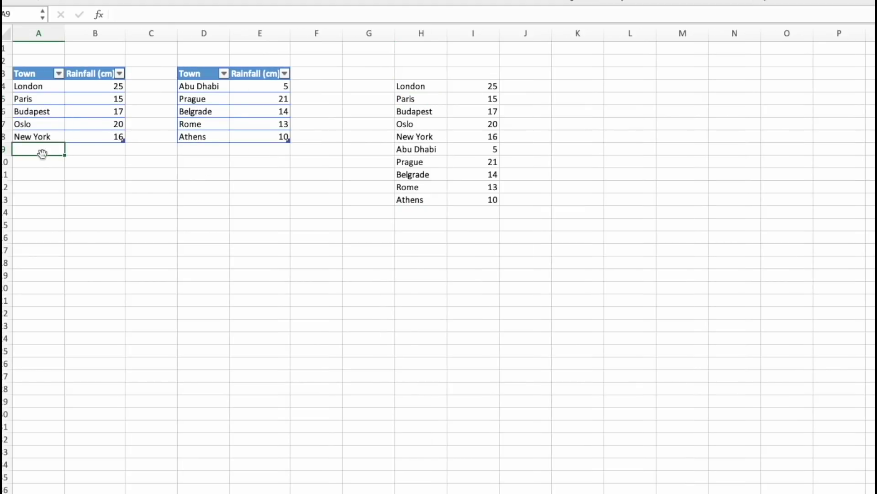
Enter 'new value' as the town name in A9.
type("new ")
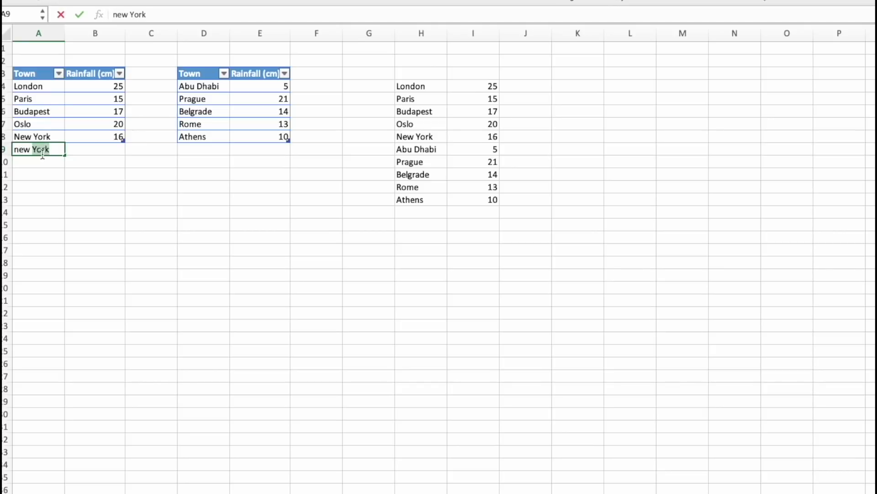
type("mew mew")
key("BackSpace")
key("BackSpace")
key("BackSpace")
key("BackSpace")
key("BackSpace")
key("BackSpace")
key("BackSpace")
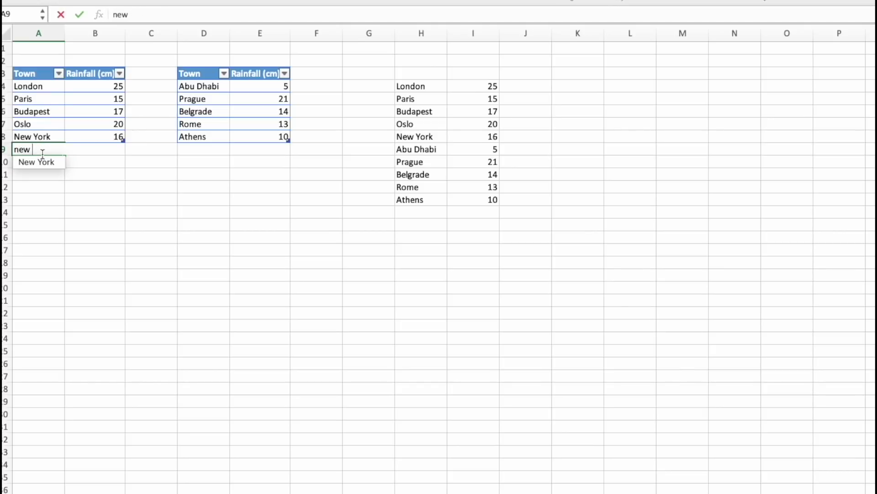
type("value")
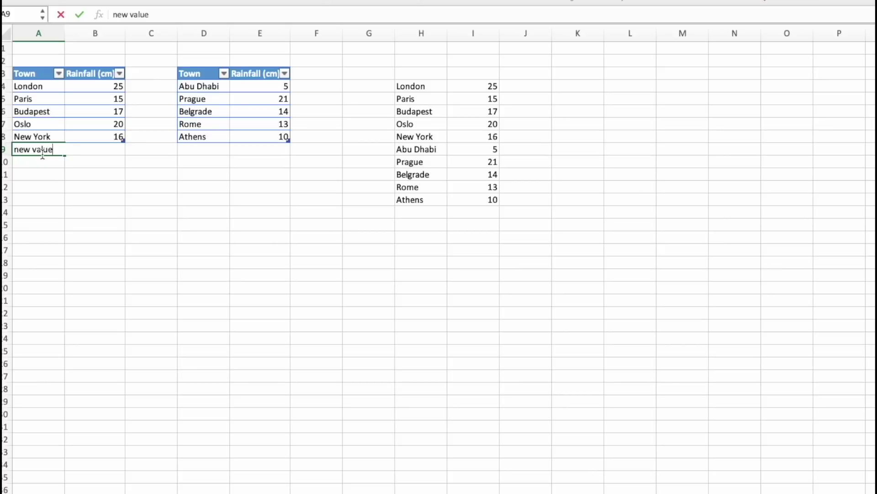
key("Return")
Enter rainfall 213213 in B9 so the stacked list grows to eleven rows.
key("Up")
key("Right")
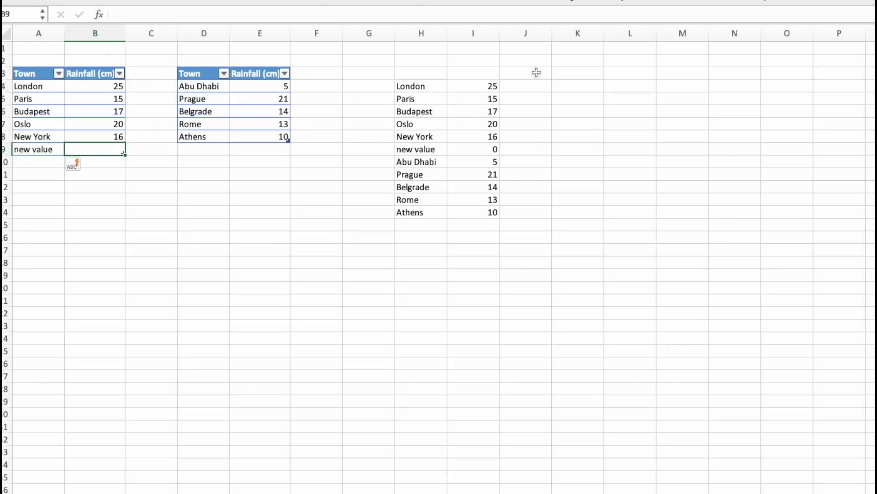
left_click_drag(432, 148, 466, 148)
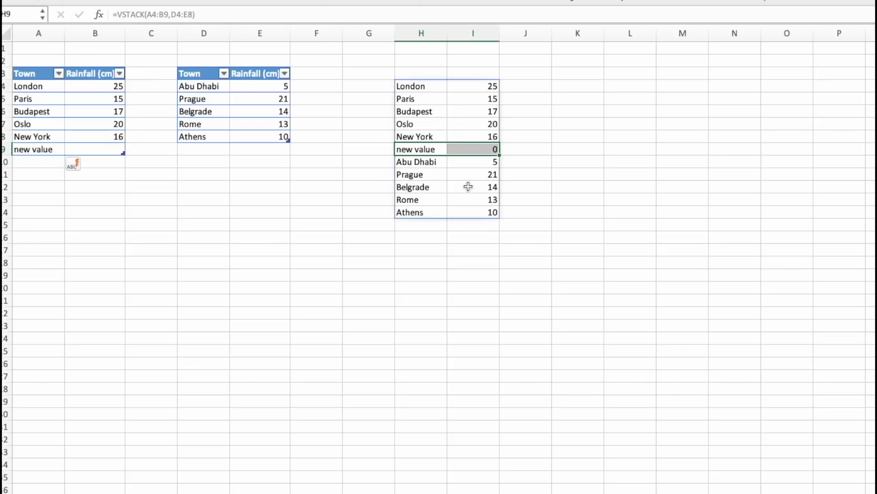
left_click(102, 149)
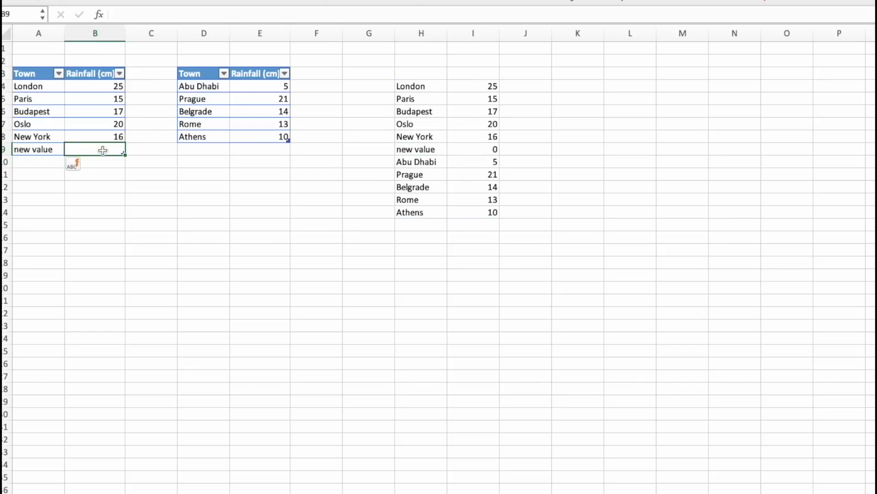
type("213213")
key("Return")
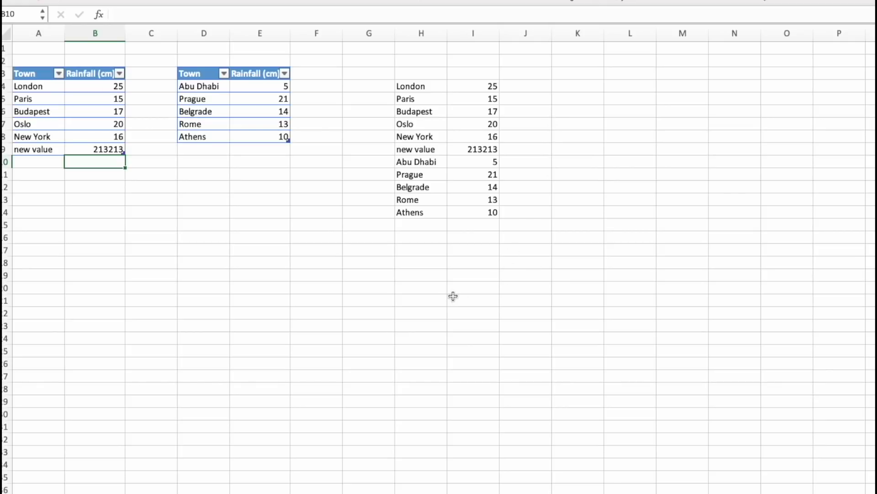
left_click(397, 264)
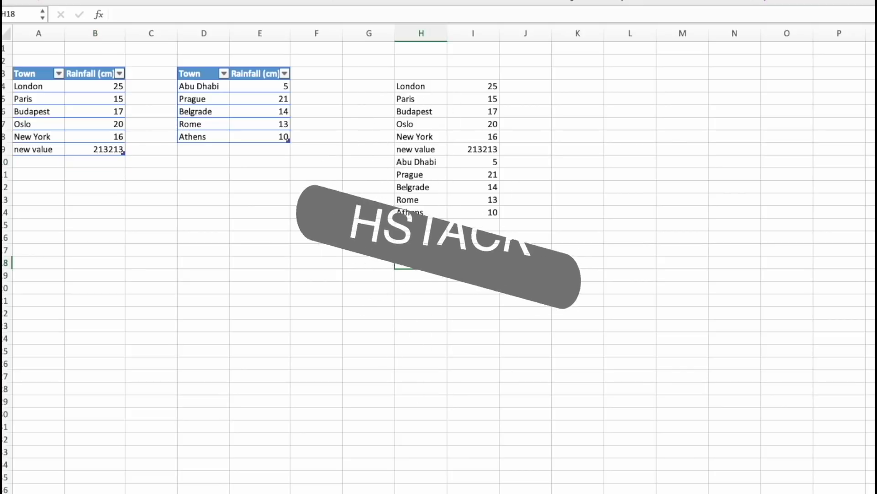
Enter =HSTACK(Table1,Table2) in H17 to place both rainfall tables side by side.
left_click(406, 250)
type("=hsta")
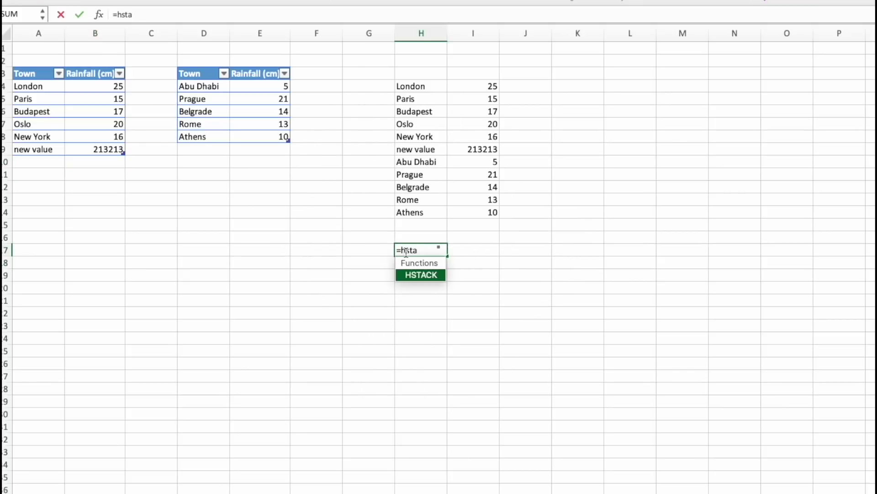
key("Tab")
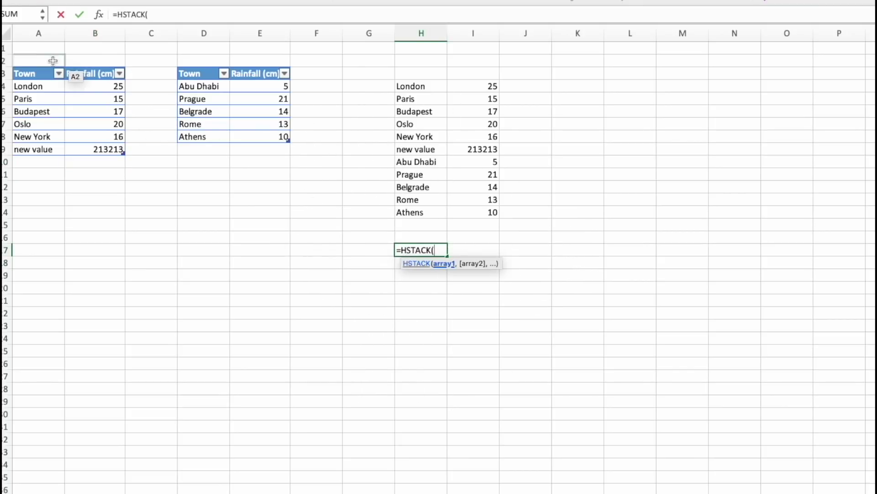
left_click_drag(30, 89, 90, 149)
type(",")
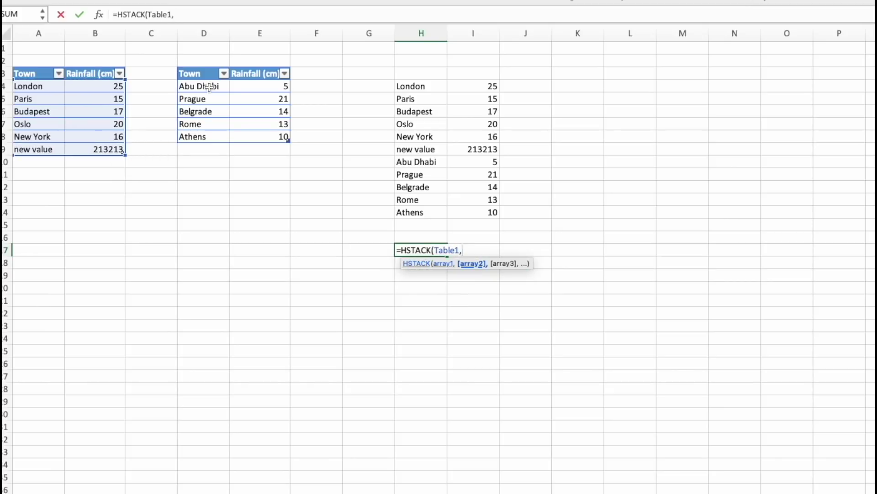
left_click_drag(211, 87, 266, 136)
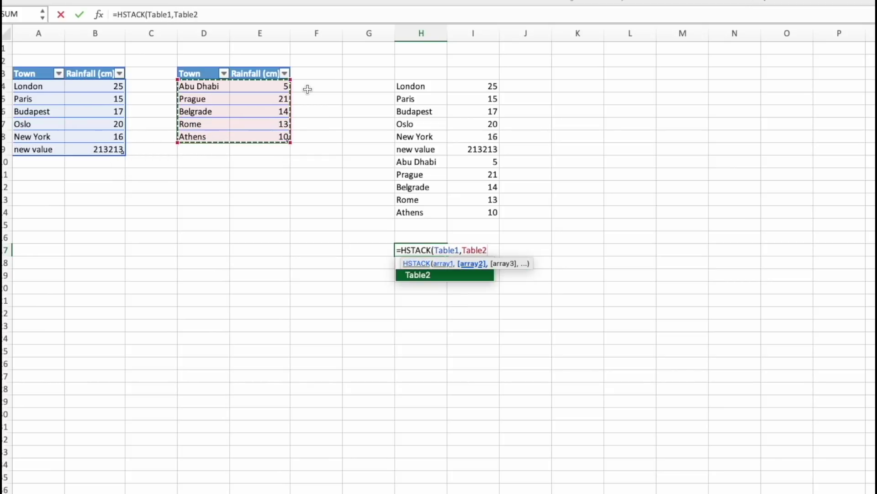
key("Return")
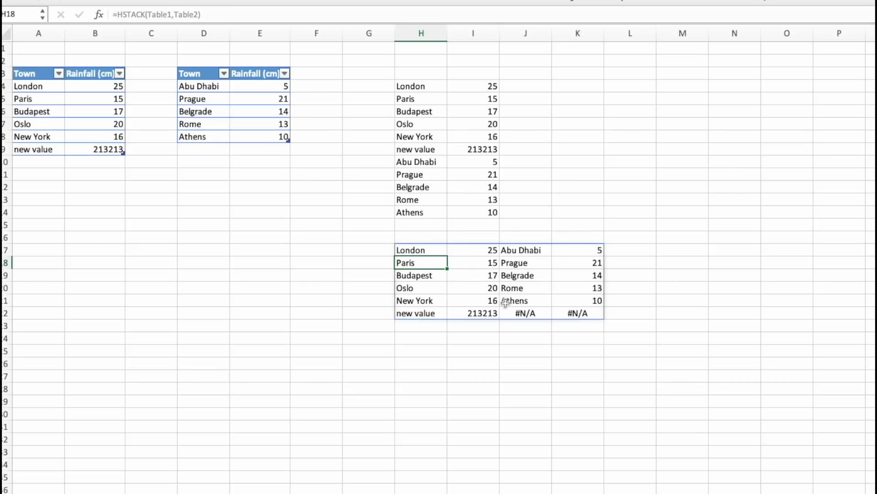
left_click(524, 323)
Add a 'new2' row with rainfall 33 below the second table, replacing the #N/A in the stacked results.
left_click(200, 152)
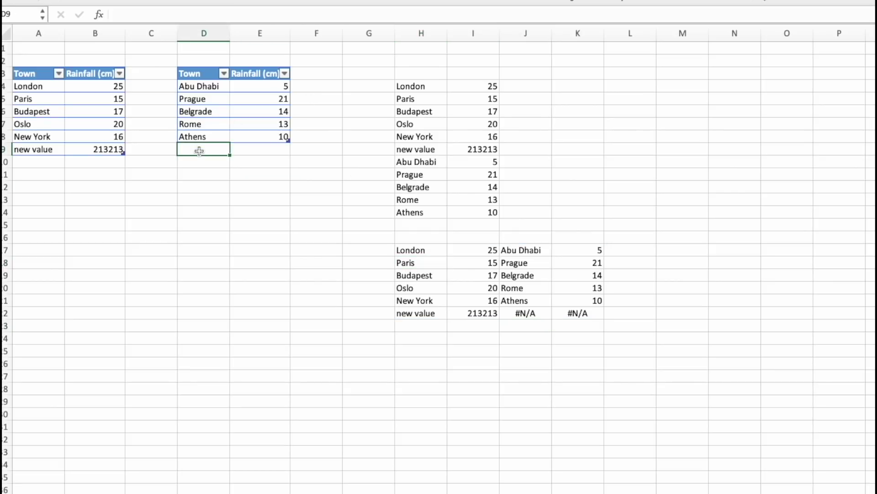
type("new2")
key("Return")
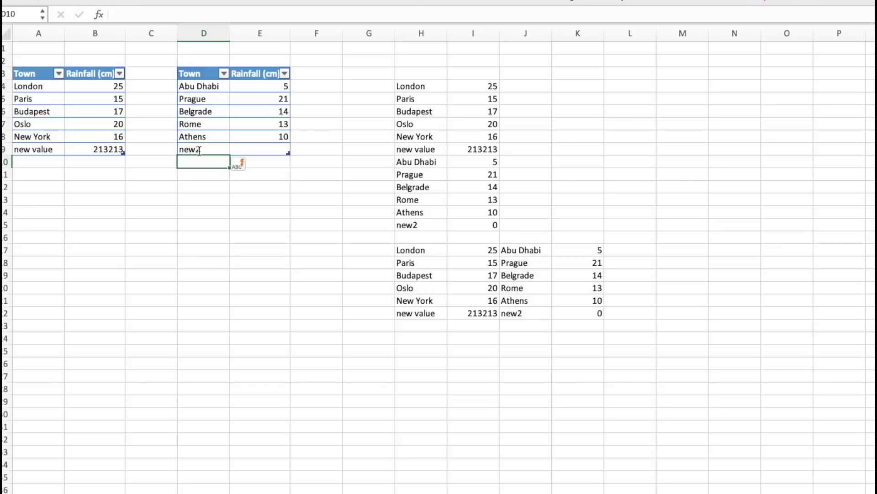
key("Up")
key("Right")
type("33")
key("Return")
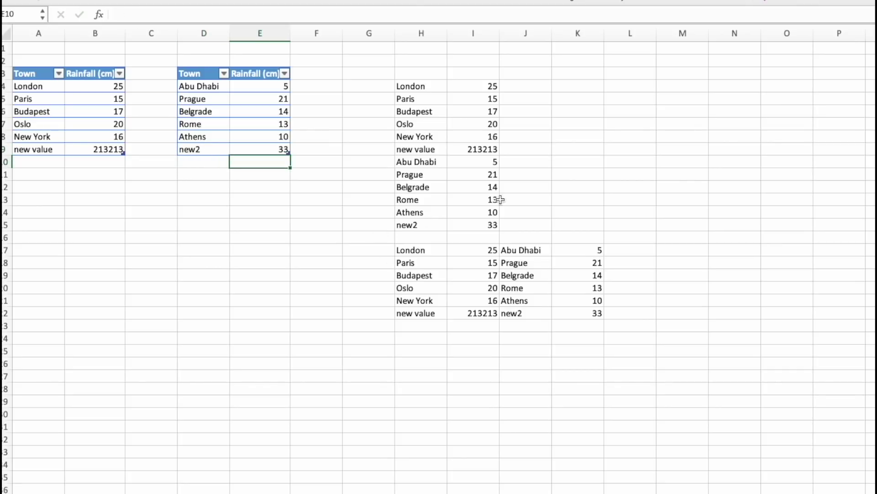